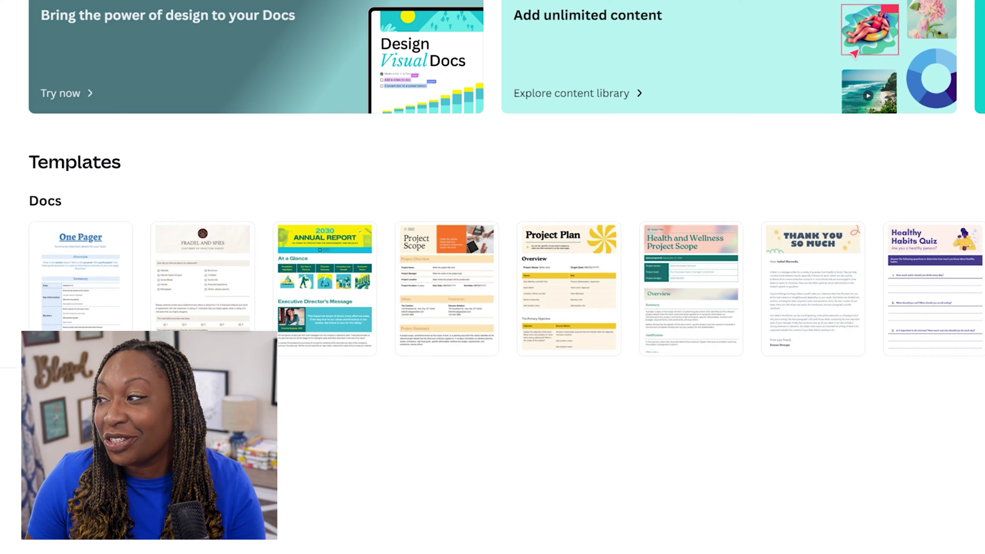
# Step: Scroll the Docs templates carousel sideways to browse the starting options
pyautogui.hscroll(10, 506, 289)
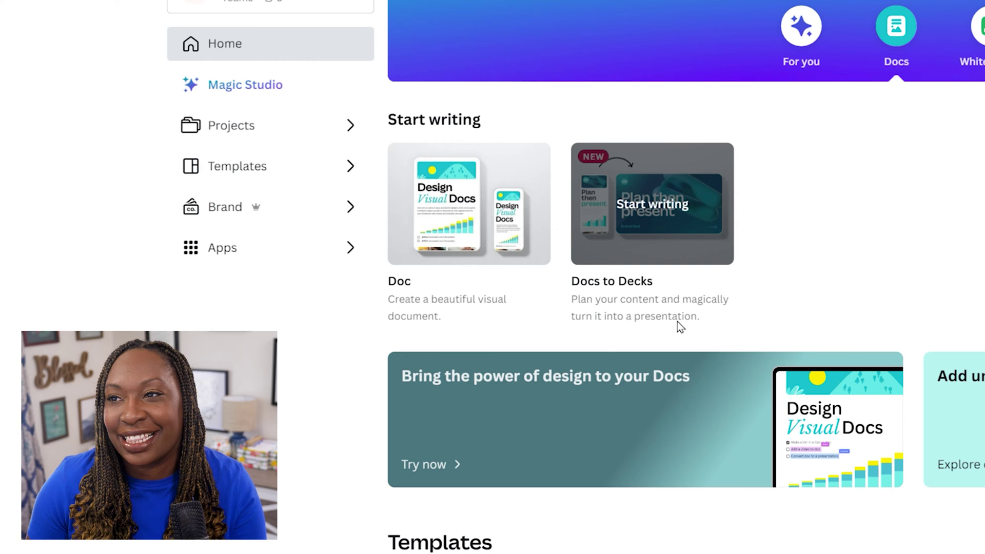
# Step: Create a blank Doc and paste in the video-marketing article
pyautogui.click(490, 221)
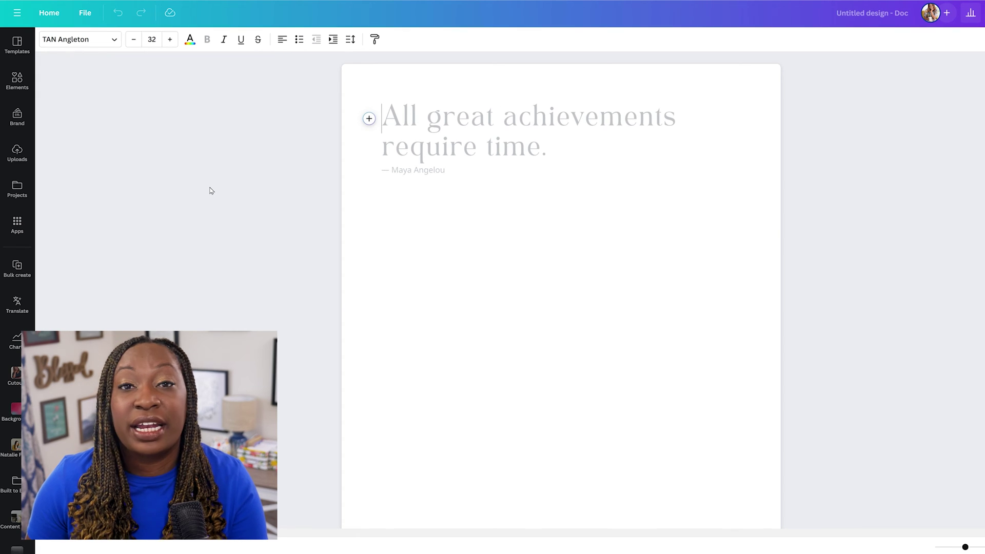
pyautogui.hotkey('ctrl', 'v')
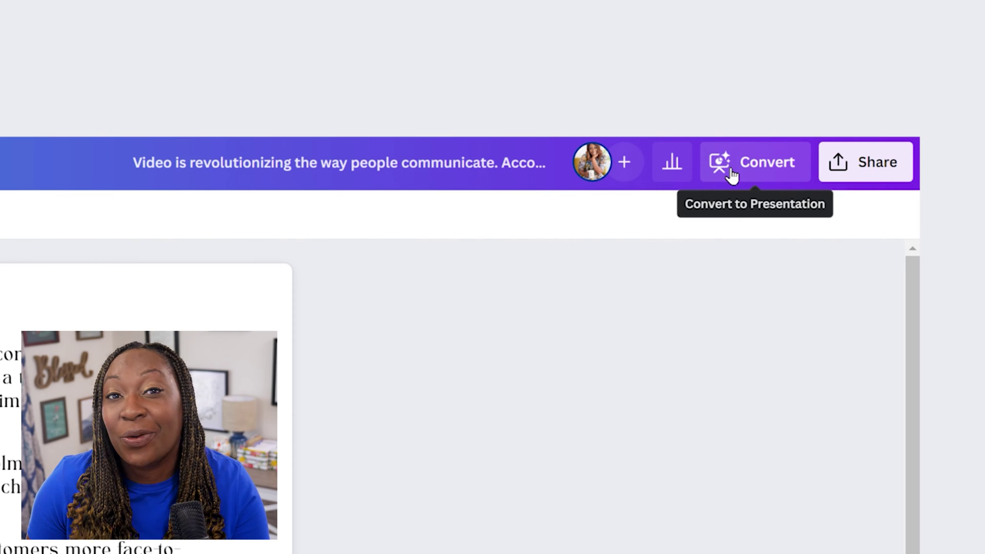
# Step: Start the Docs to Decks conversion, ticking Don't show again on the welcome message
pyautogui.click(731, 175)
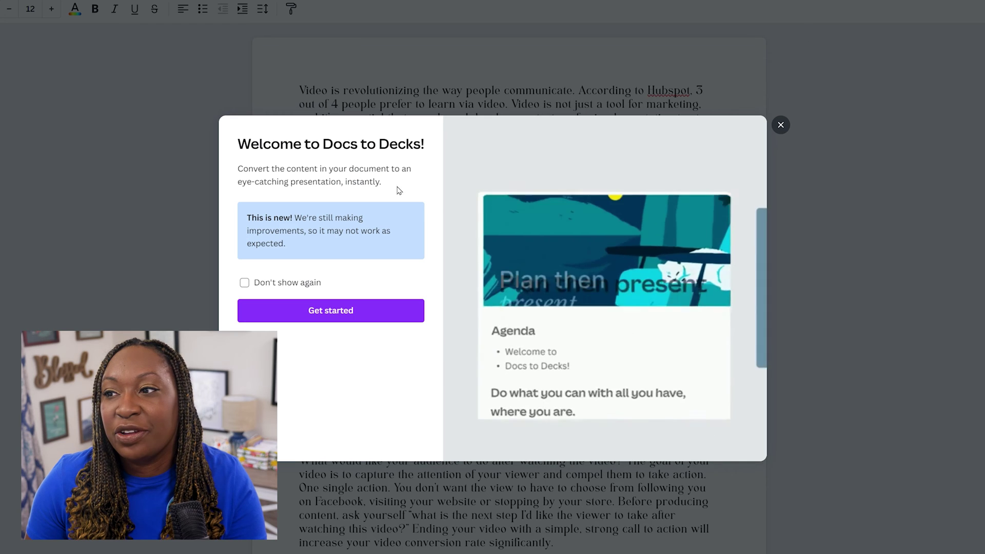
pyautogui.click(245, 285)
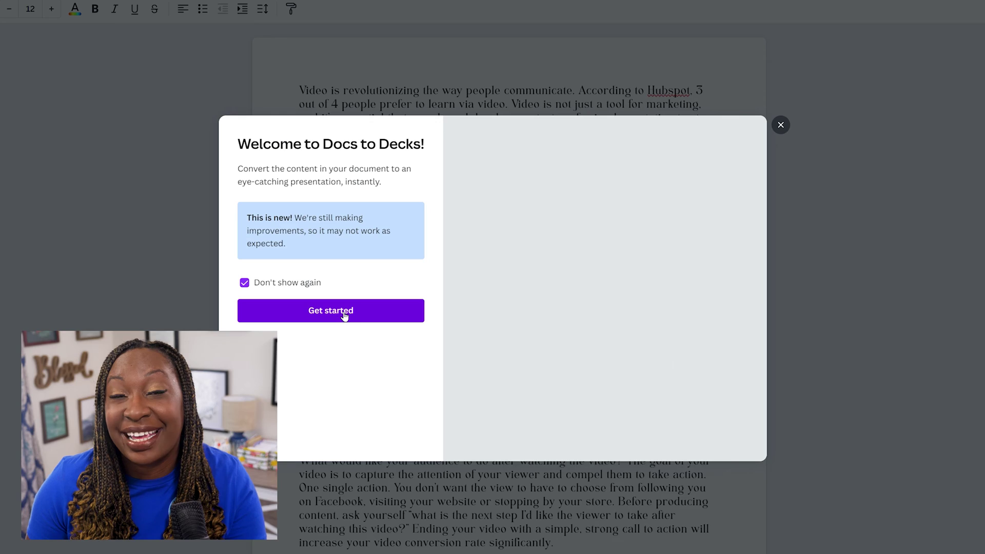
pyautogui.click(345, 314)
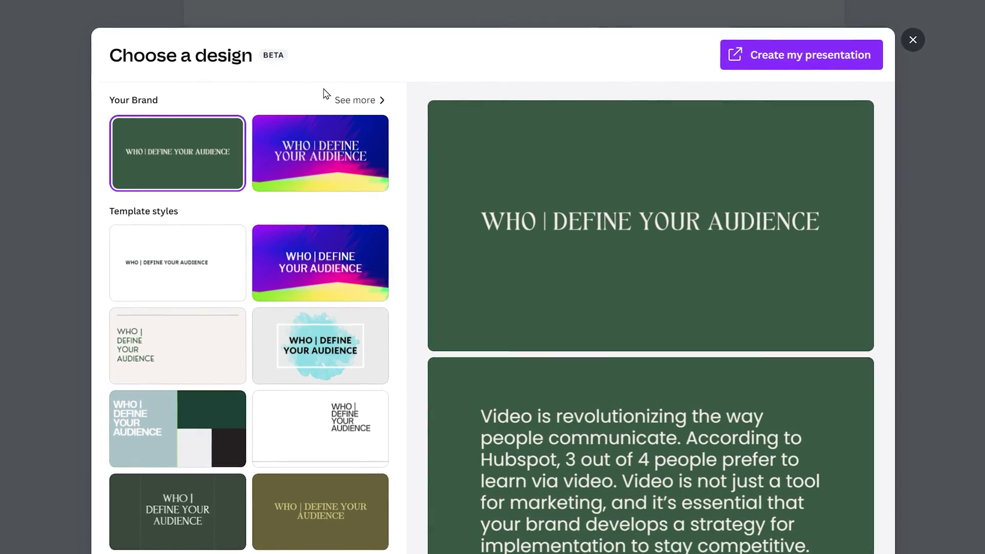
# Step: Expand the Your Brand styles and generate the presentation in the green brand style
pyautogui.click(354, 100)
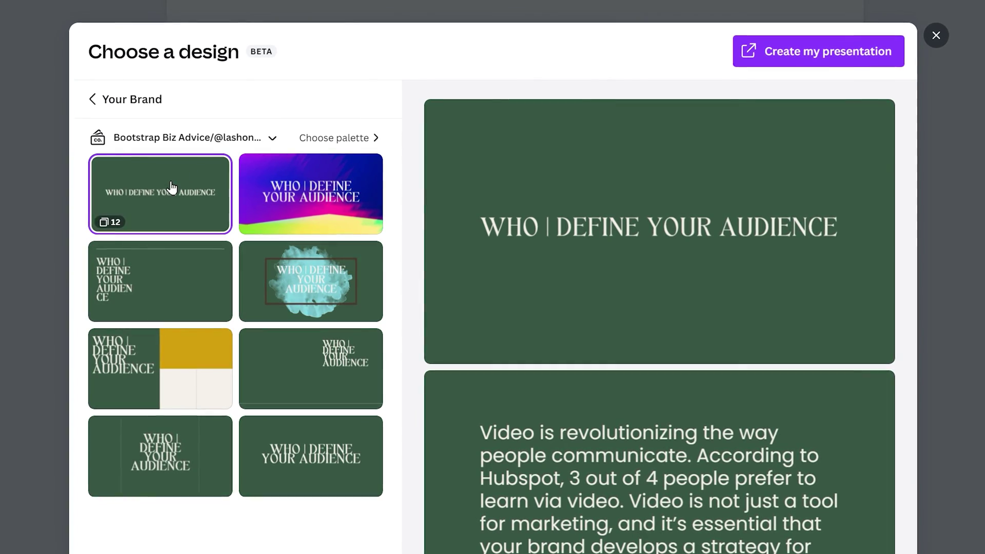
pyautogui.click(816, 52)
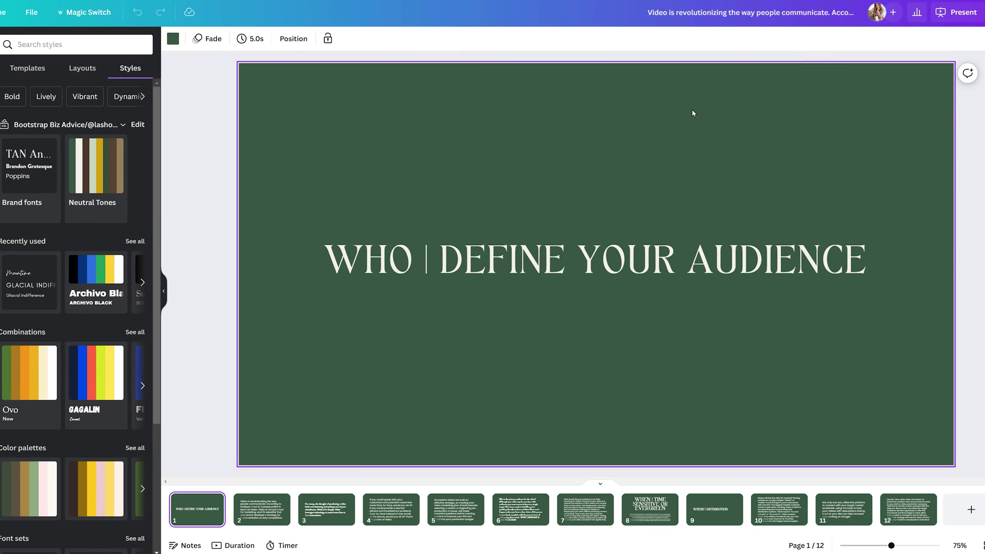
# Step: Review slides 2 through 12 of the generated presentation, then return to slide 1
pyautogui.click(259, 516)
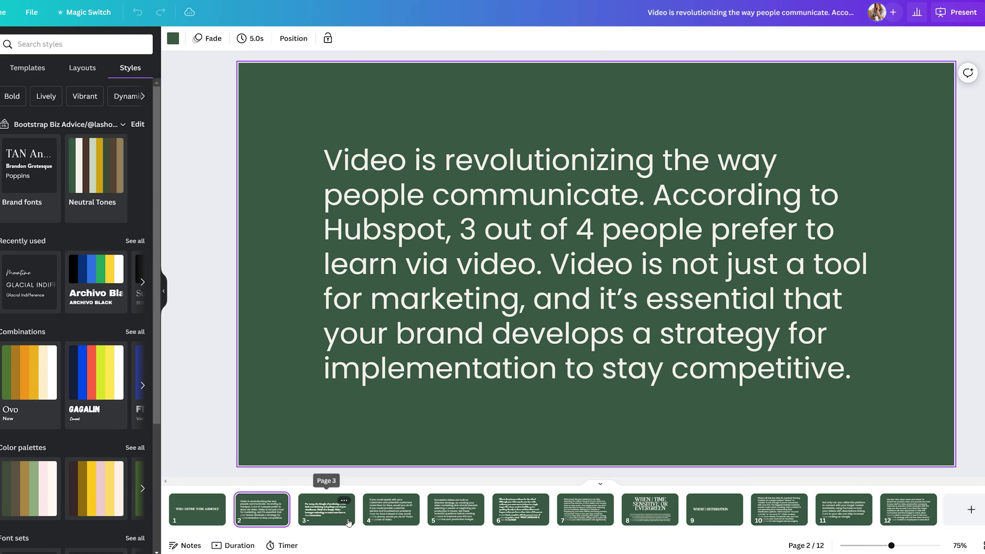
pyautogui.click(336, 526)
pyautogui.click(408, 517)
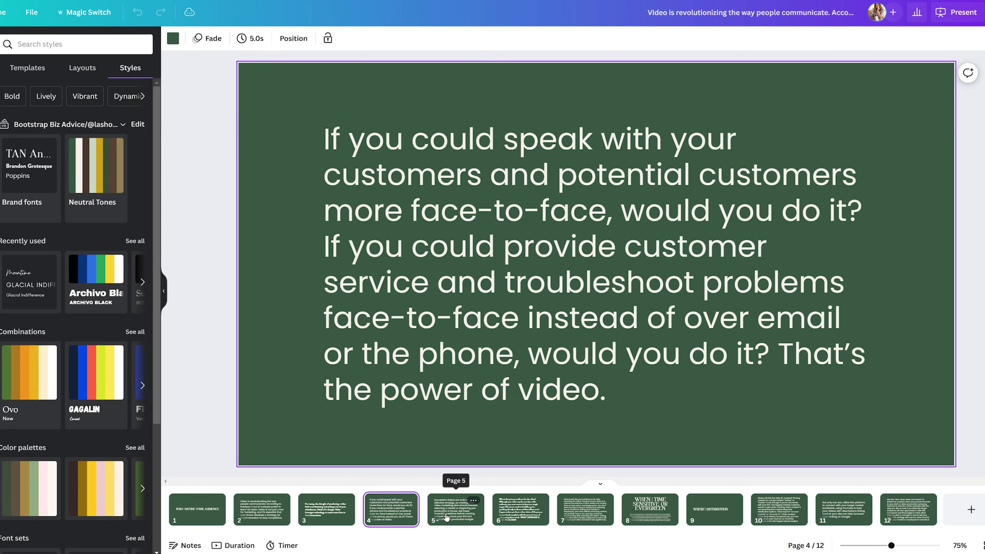
pyautogui.click(444, 518)
pyautogui.click(524, 515)
pyautogui.click(573, 513)
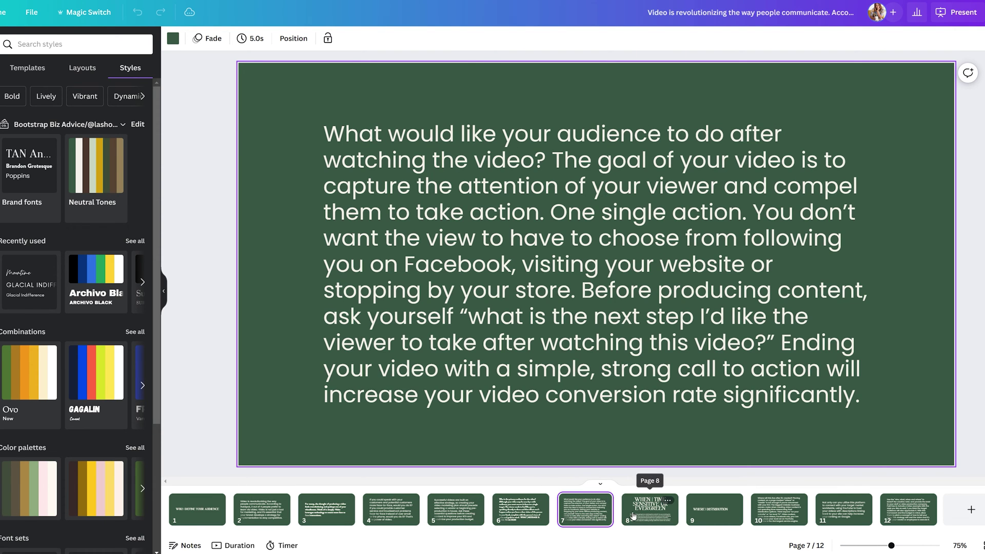
pyautogui.click(658, 517)
pyautogui.click(704, 513)
pyautogui.click(779, 511)
pyautogui.click(846, 510)
pyautogui.click(908, 512)
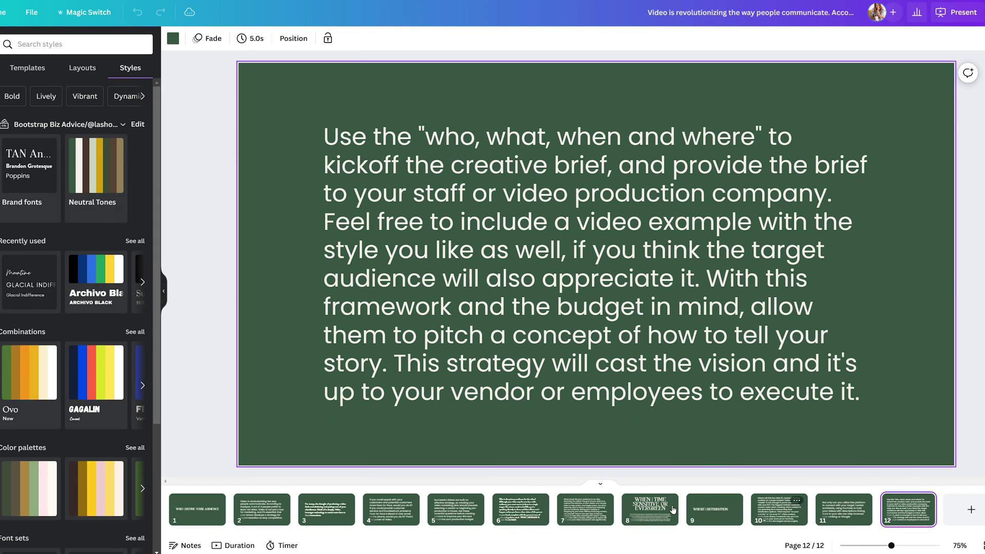
pyautogui.click(207, 524)
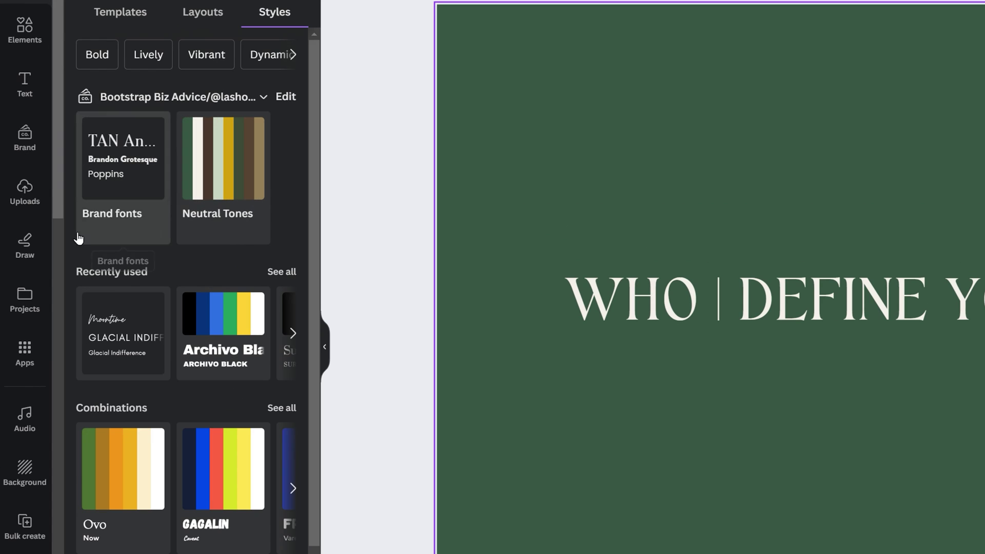
# Step: Browse the Elements library of shapes and graphics
pyautogui.click(25, 47)
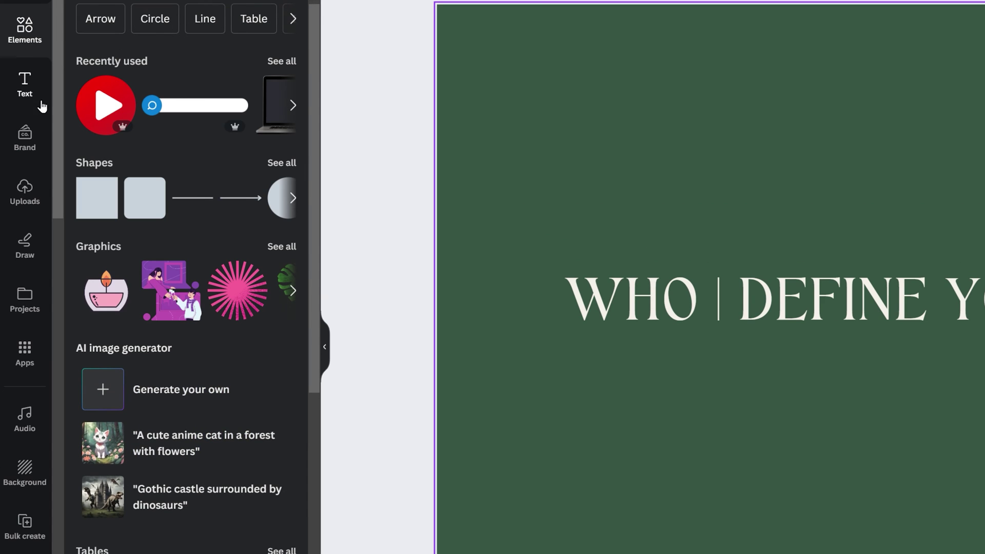
pyautogui.scroll(-6, 110, 299)
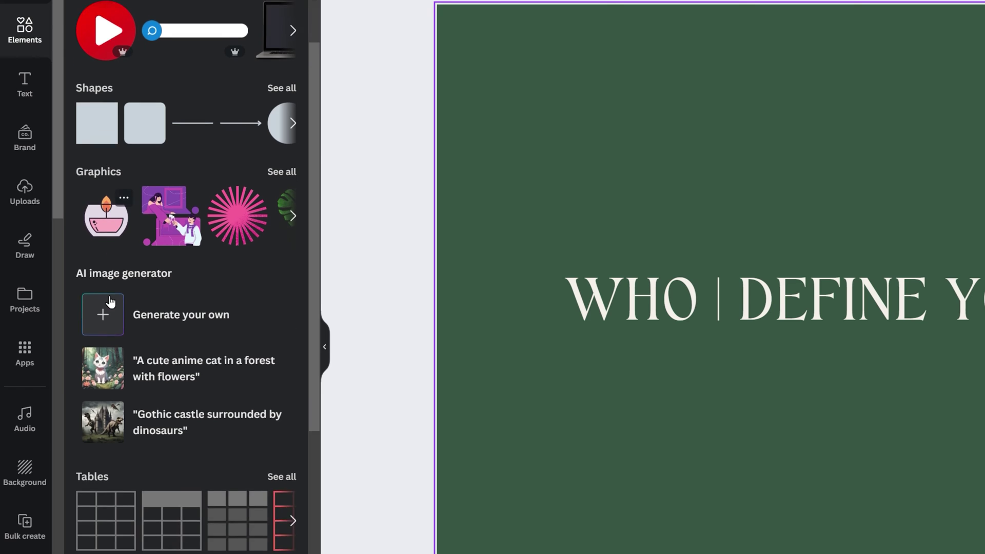
pyautogui.scroll(-2, 137, 282)
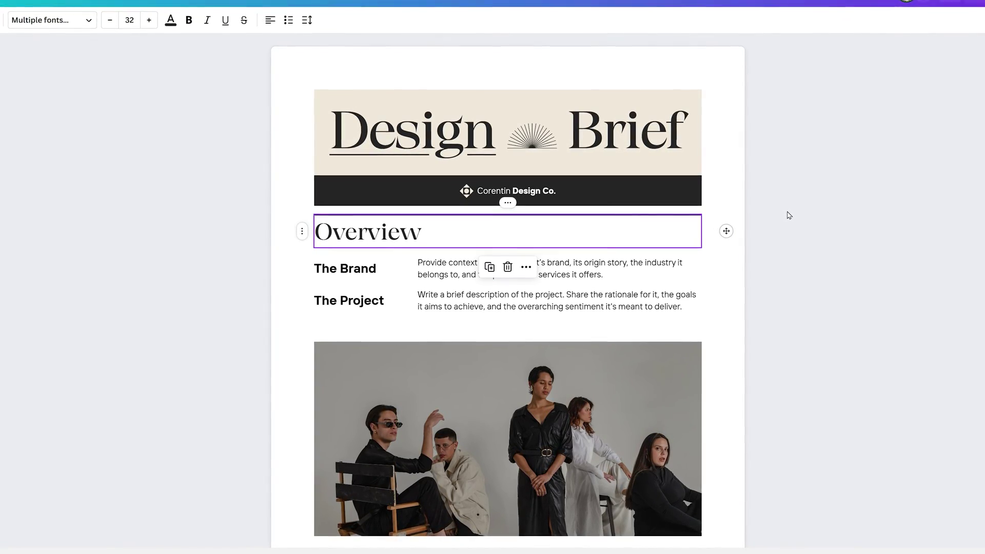
# Step: Scroll through the Design Brief doc's Overview, The Brand and The Project sections
pyautogui.scroll(-3, 792, 215)
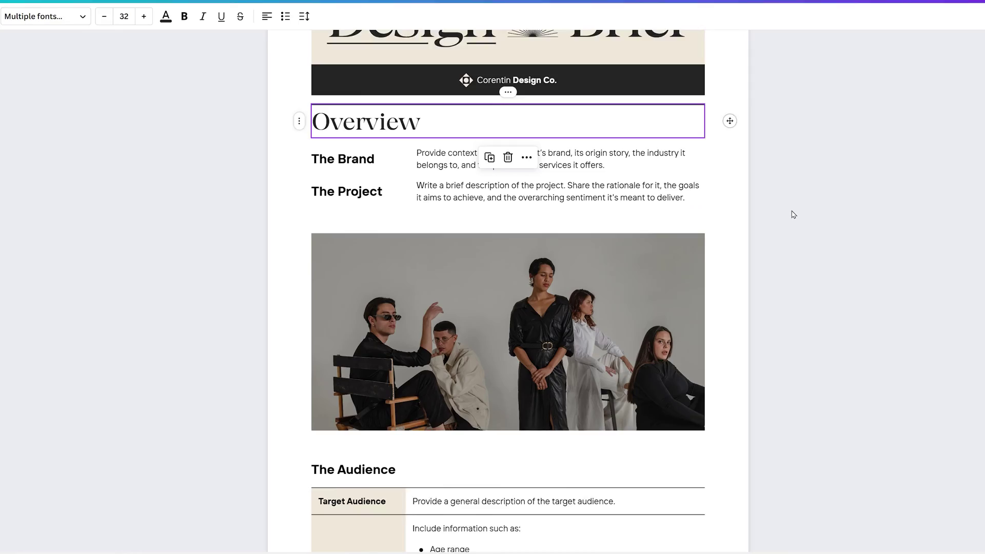
pyautogui.scroll(-15, 794, 214)
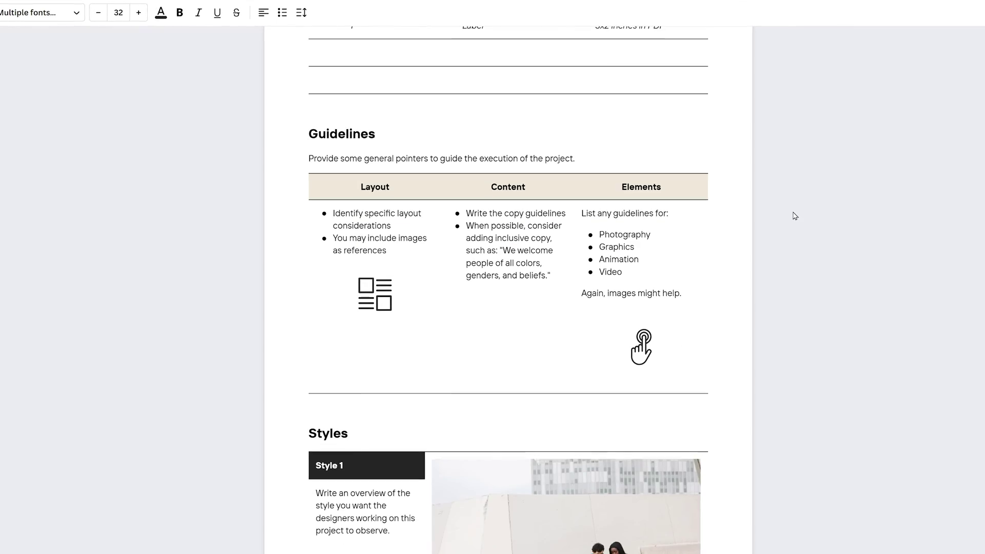
pyautogui.scroll(18, 797, 216)
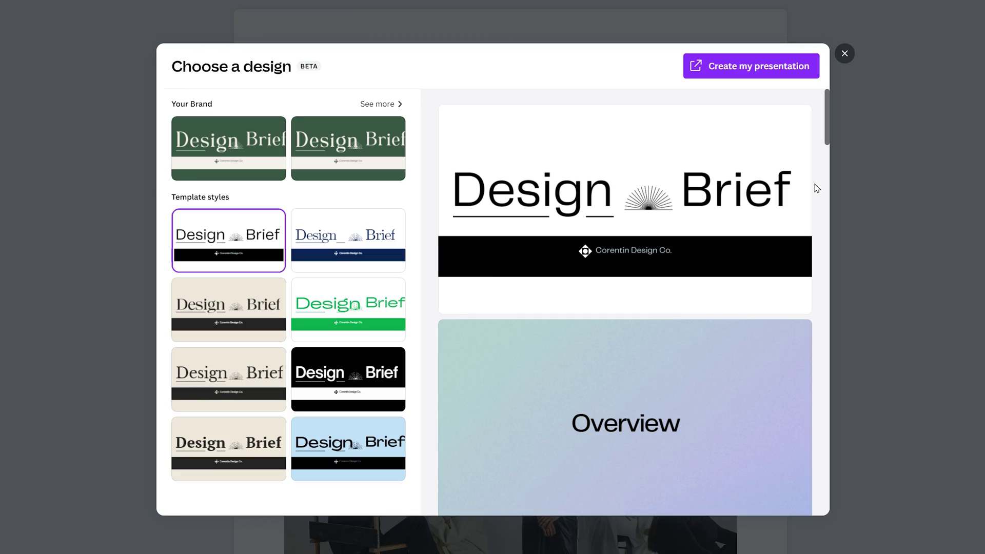
pyautogui.scroll(-3, 769, 206)
pyautogui.scroll(-5, 770, 202)
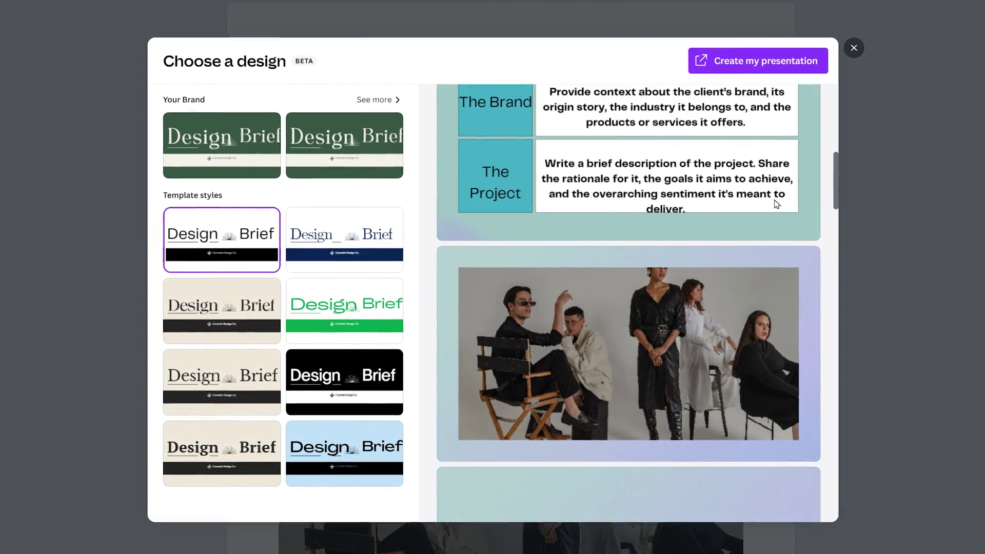
pyautogui.scroll(-4, 775, 204)
pyautogui.scroll(-5, 778, 203)
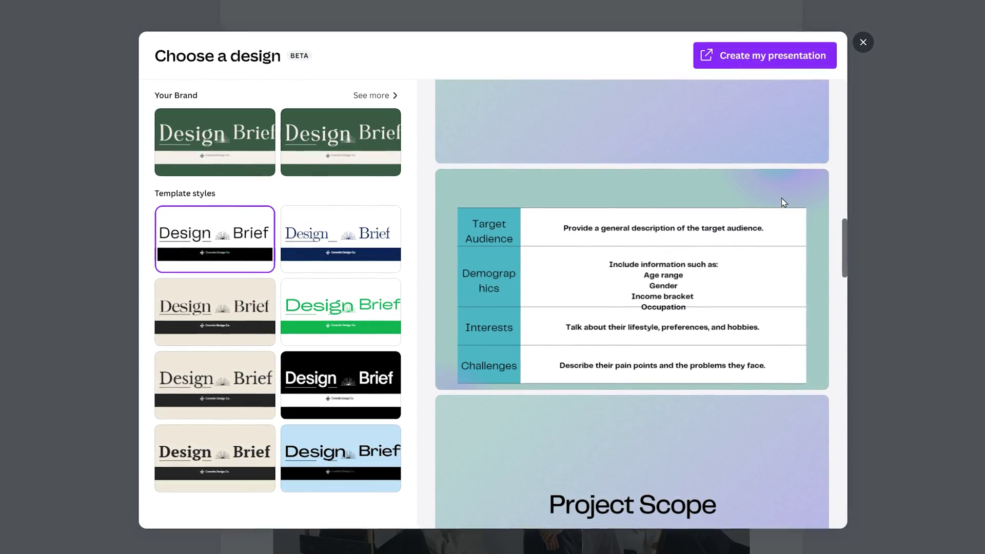
pyautogui.scroll(-5, 783, 201)
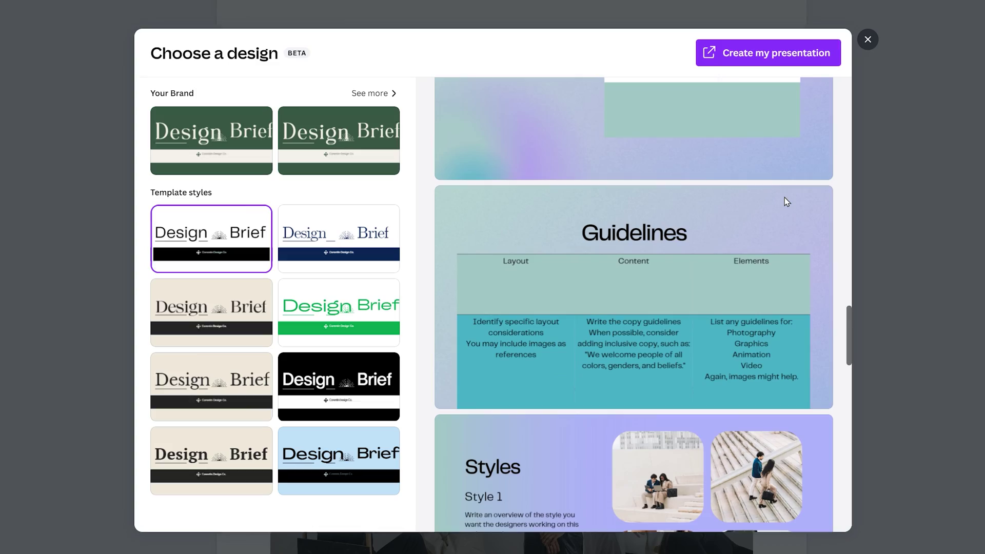
pyautogui.scroll(-3, 787, 201)
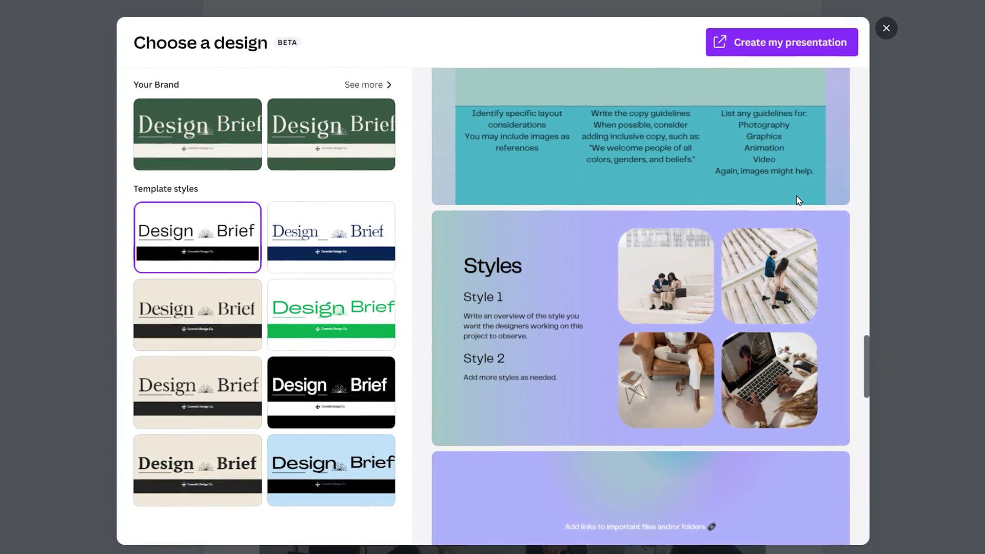
pyautogui.scroll(-10, 798, 200)
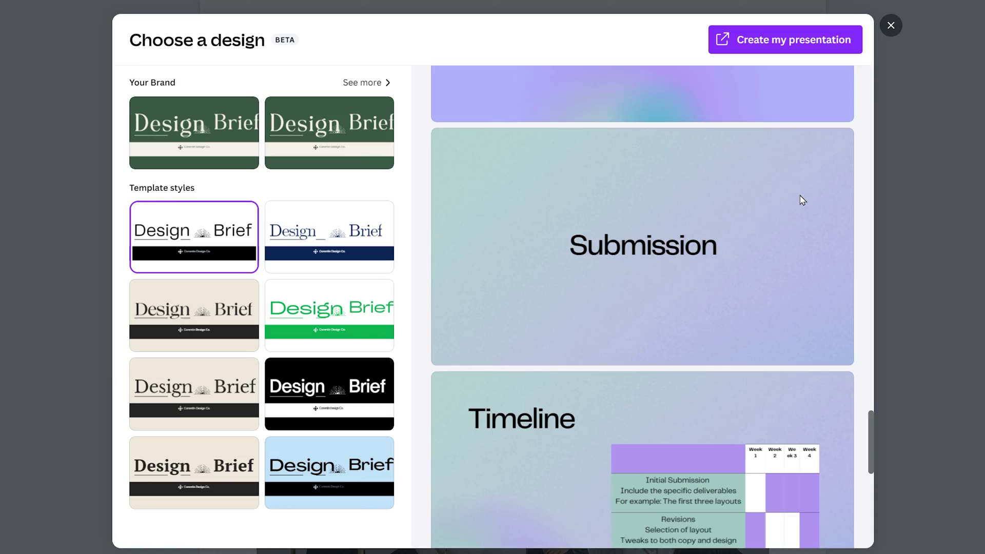
pyautogui.scroll(-10, 803, 200)
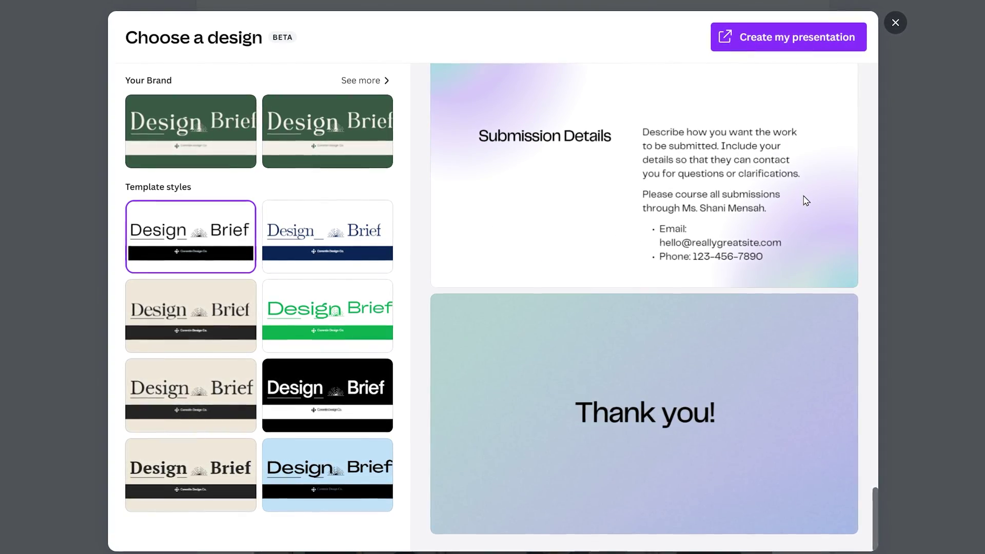
pyautogui.scroll(6, 805, 200)
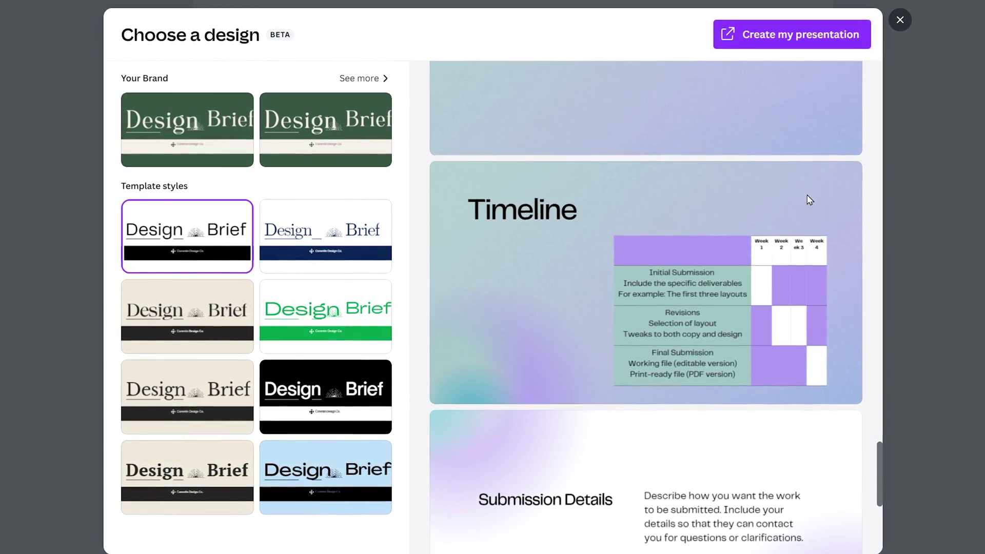
pyautogui.scroll(15, 810, 200)
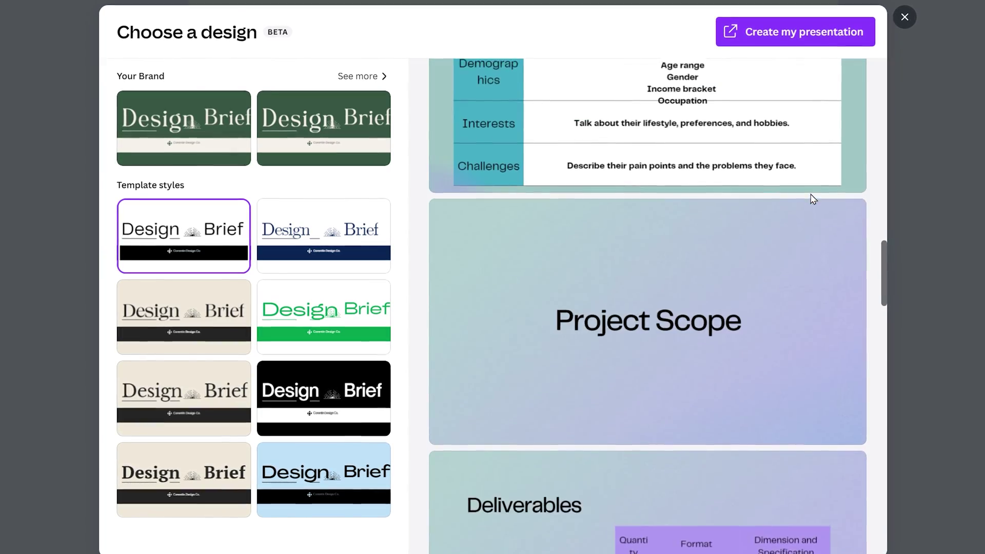
pyautogui.scroll(12, 813, 199)
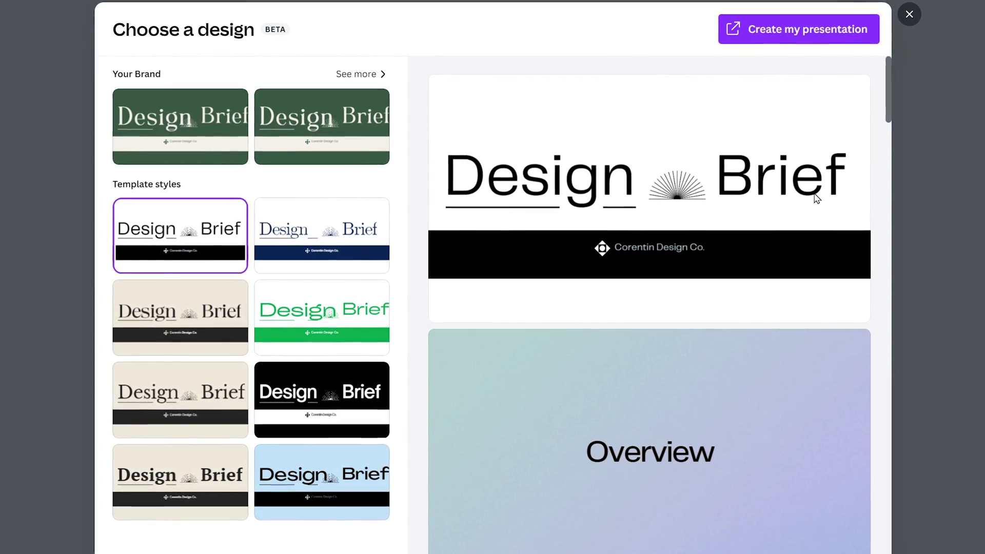